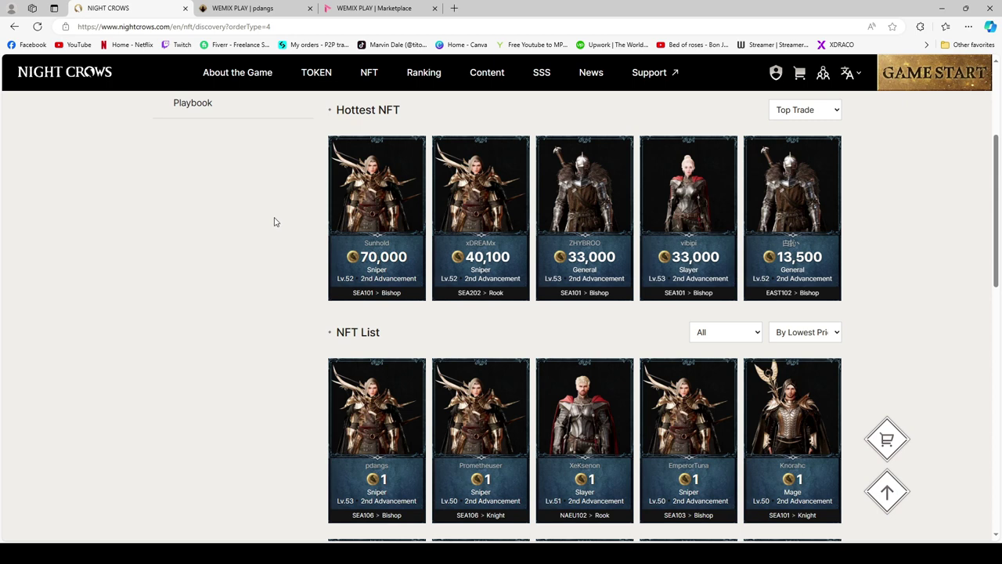
- Open the level 53 Sniper in the NFT List and examine its gear and character details
{"action": "scroll", "coordinate": [275, 219], "scroll_direction": "down", "scroll_amount": 2}
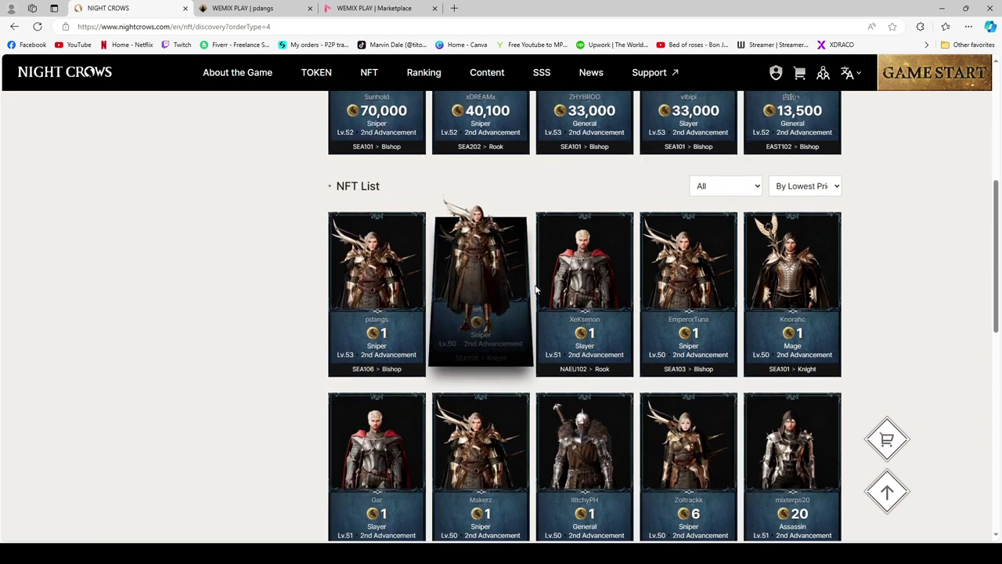
{"action": "scroll", "coordinate": [585, 290], "scroll_direction": "down", "scroll_amount": 1}
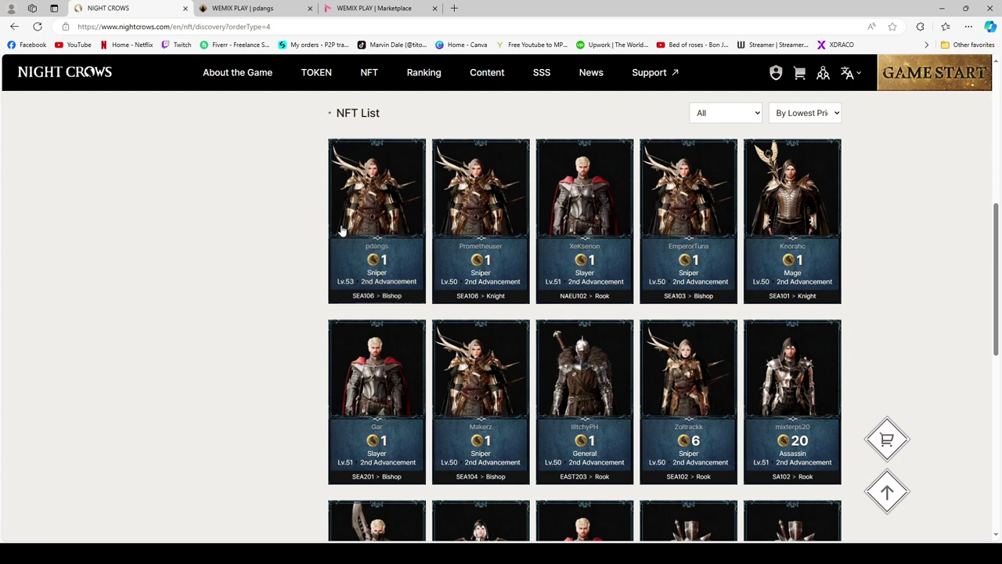
{"action": "left_click", "coordinate": [371, 202]}
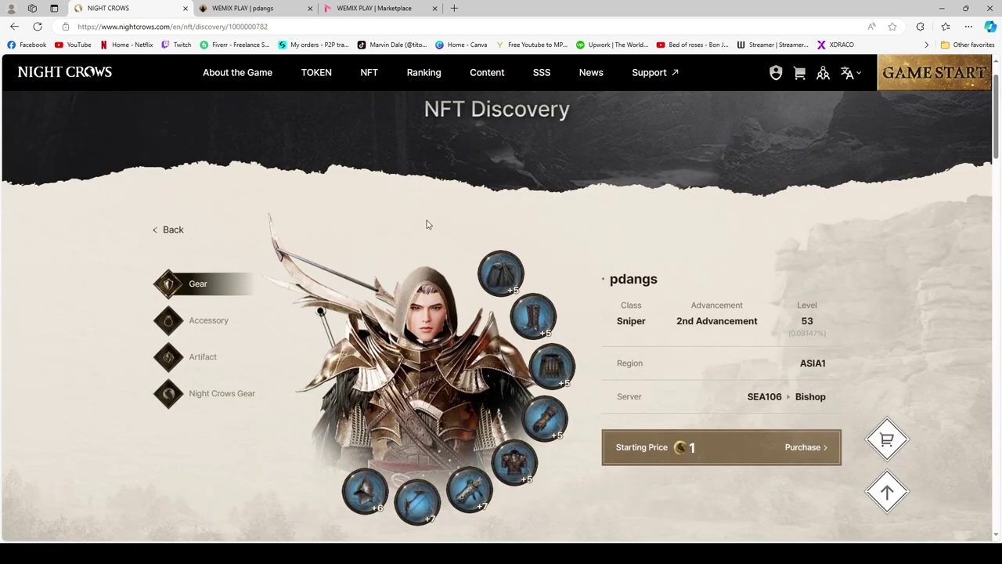
{"action": "scroll", "coordinate": [427, 220], "scroll_direction": "down", "scroll_amount": 2}
{"action": "scroll", "coordinate": [434, 223], "scroll_direction": "up", "scroll_amount": 1}
{"action": "scroll", "coordinate": [423, 235], "scroll_direction": "down", "scroll_amount": 3}
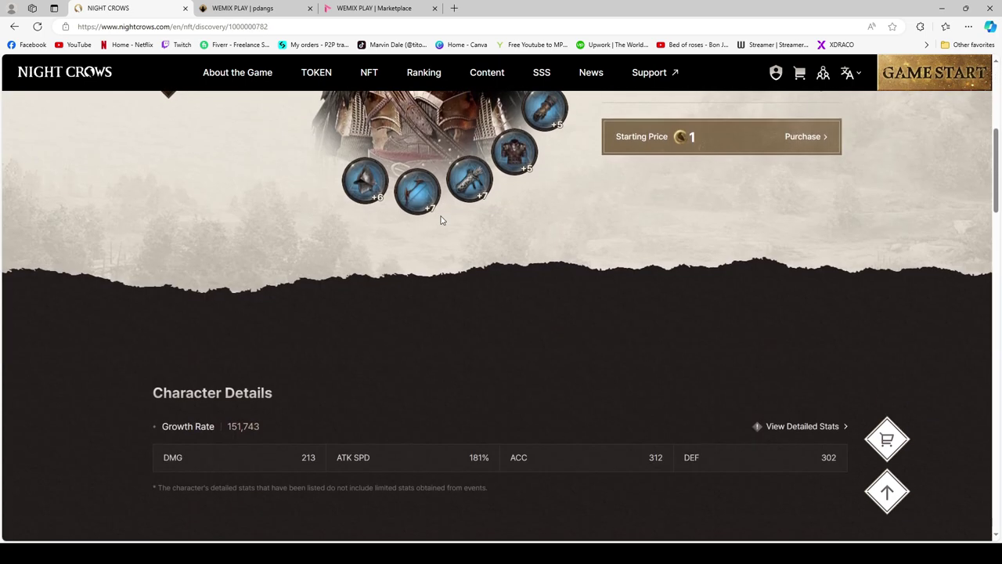
{"action": "scroll", "coordinate": [407, 247], "scroll_direction": "up", "scroll_amount": 2}
{"action": "scroll", "coordinate": [383, 261], "scroll_direction": "down", "scroll_amount": 3}
{"action": "scroll", "coordinate": [383, 262], "scroll_direction": "down", "scroll_amount": 4}
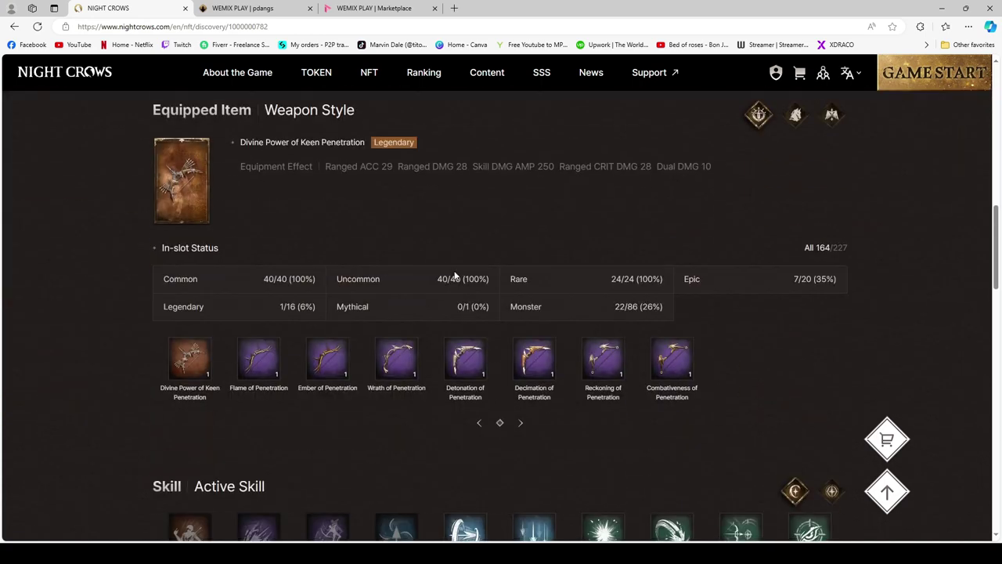
- View the Sniper's equipped mount, and return the equipped item section to its weapon style
{"action": "scroll", "coordinate": [753, 211], "scroll_direction": "up", "scroll_amount": 1}
{"action": "left_click", "coordinate": [796, 187]}
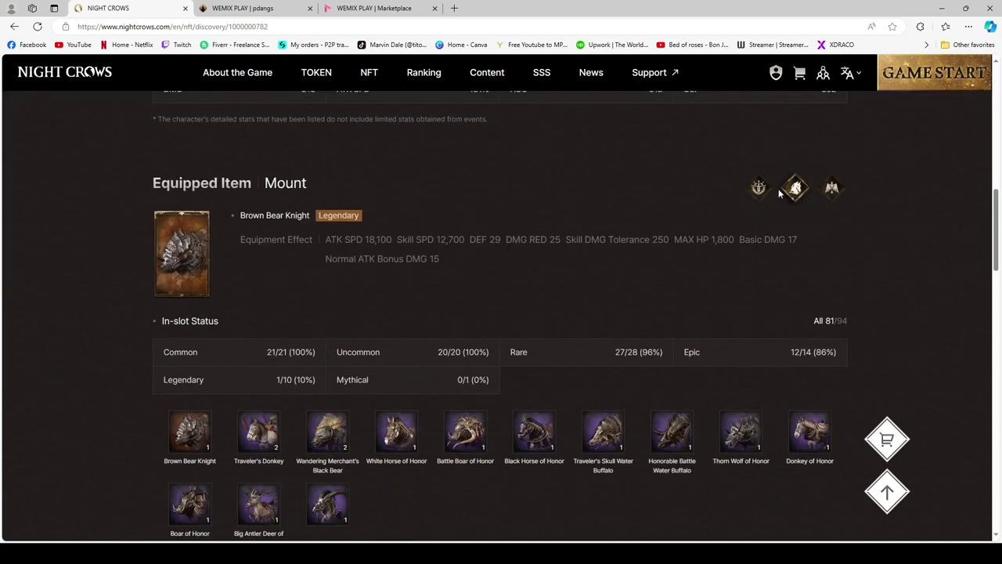
{"action": "left_click", "coordinate": [759, 187]}
{"action": "scroll", "coordinate": [450, 277], "scroll_direction": "down", "scroll_amount": 3}
- Open the Sniper's purchase page on WEMIX PLAY and review the auction's bids
{"action": "scroll", "coordinate": [479, 306], "scroll_direction": "up", "scroll_amount": 12}
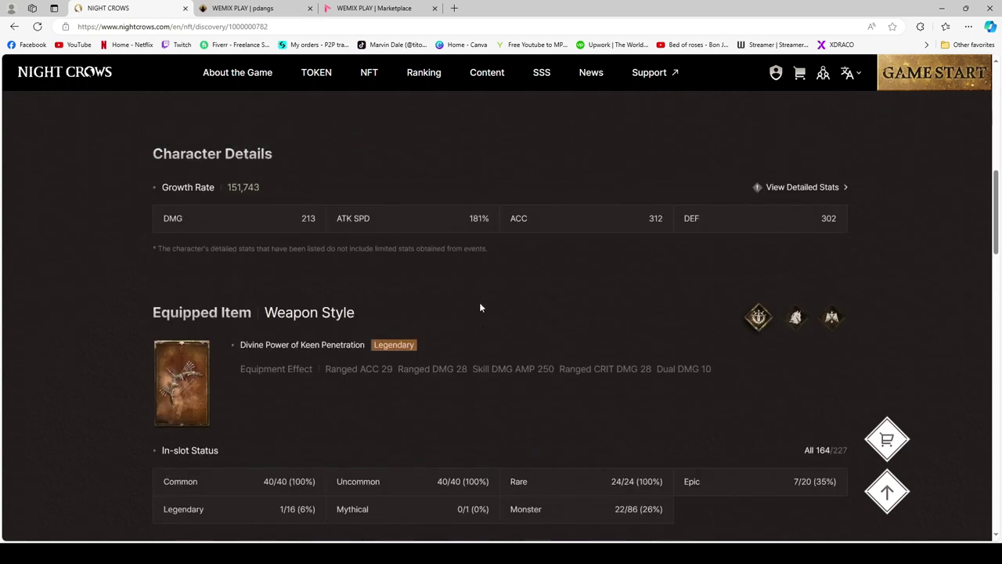
{"action": "scroll", "coordinate": [421, 327], "scroll_direction": "down", "scroll_amount": 2}
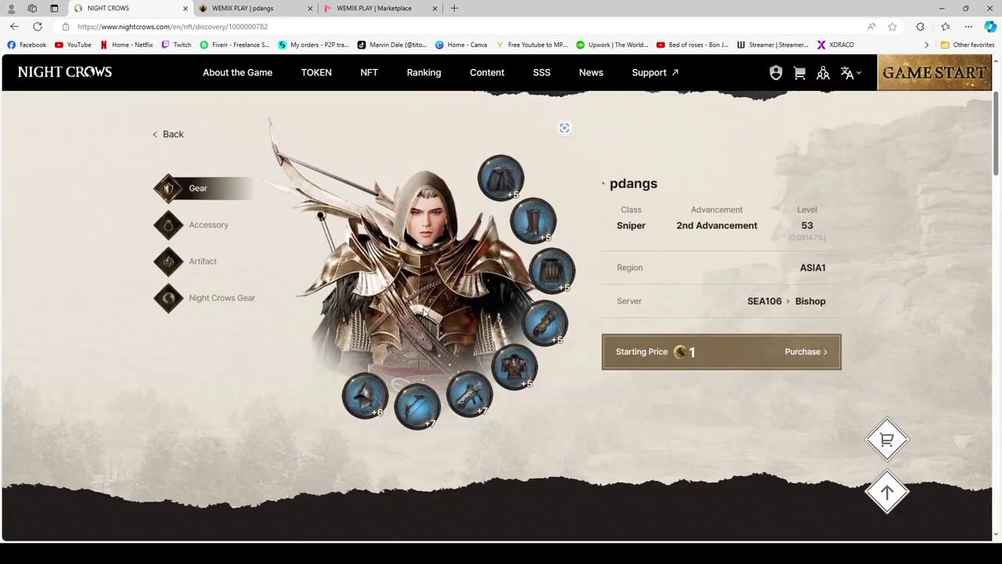
{"action": "scroll", "coordinate": [415, 314], "scroll_direction": "up", "scroll_amount": 2}
{"action": "scroll", "coordinate": [415, 314], "scroll_direction": "down", "scroll_amount": 2}
{"action": "left_click", "coordinate": [711, 360]}
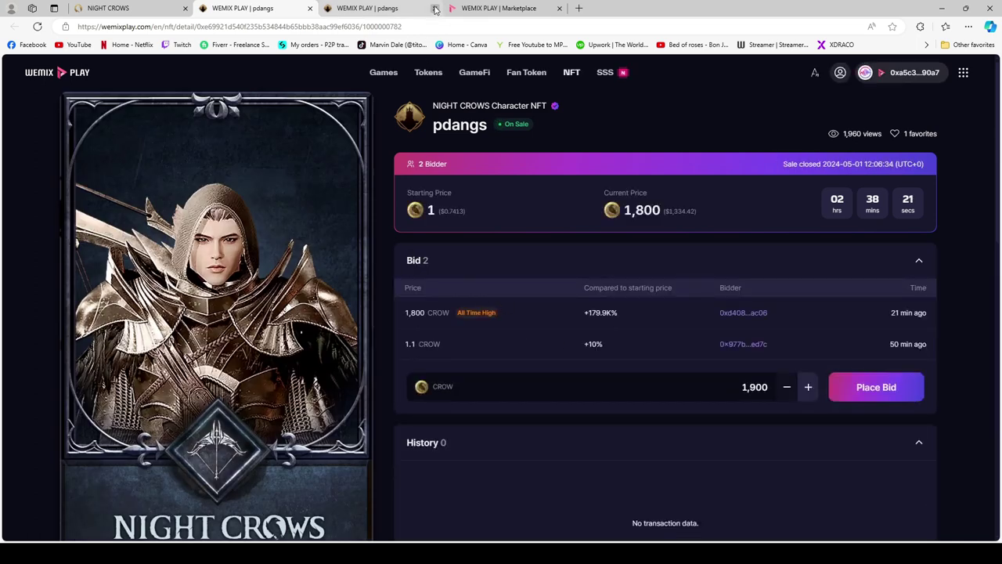
{"action": "scroll", "coordinate": [387, 269], "scroll_direction": "down", "scroll_amount": 1}
{"action": "scroll", "coordinate": [387, 269], "scroll_direction": "up", "scroll_amount": 1}
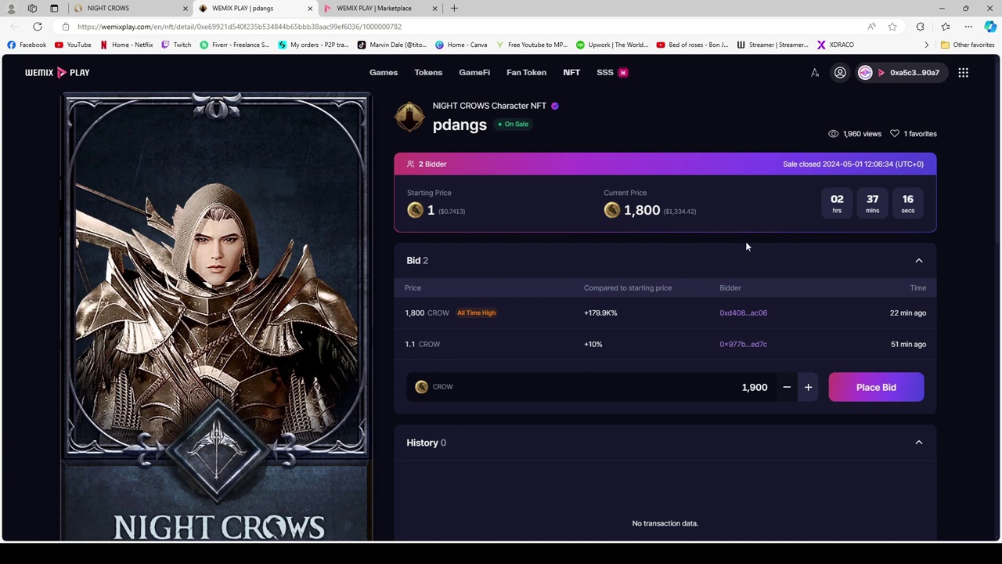
- Open the WEMIX PLAY NFT section in a new browser tab and view Owned NFT under My NFT
{"action": "middle_click", "coordinate": [572, 72]}
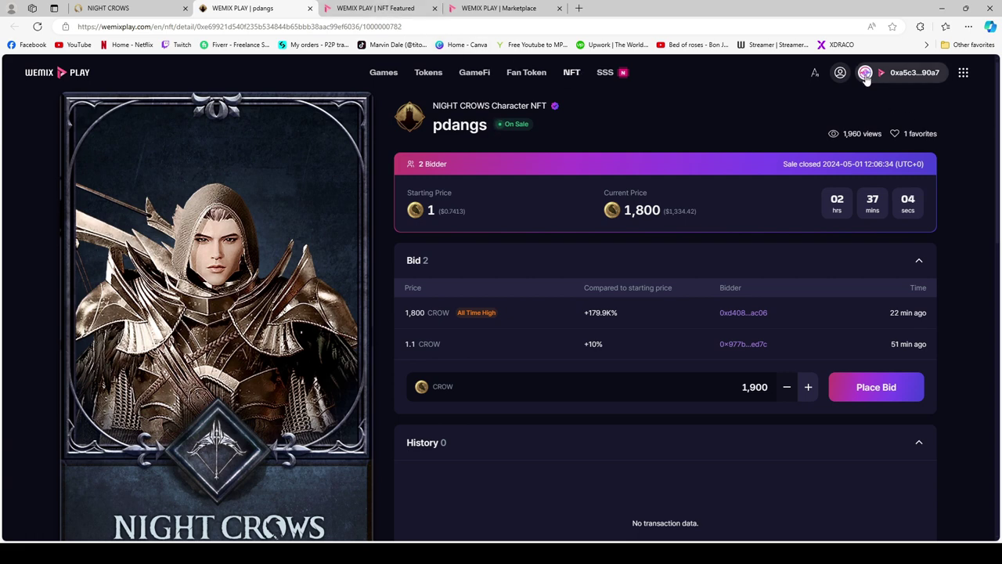
{"action": "left_click", "coordinate": [395, 10]}
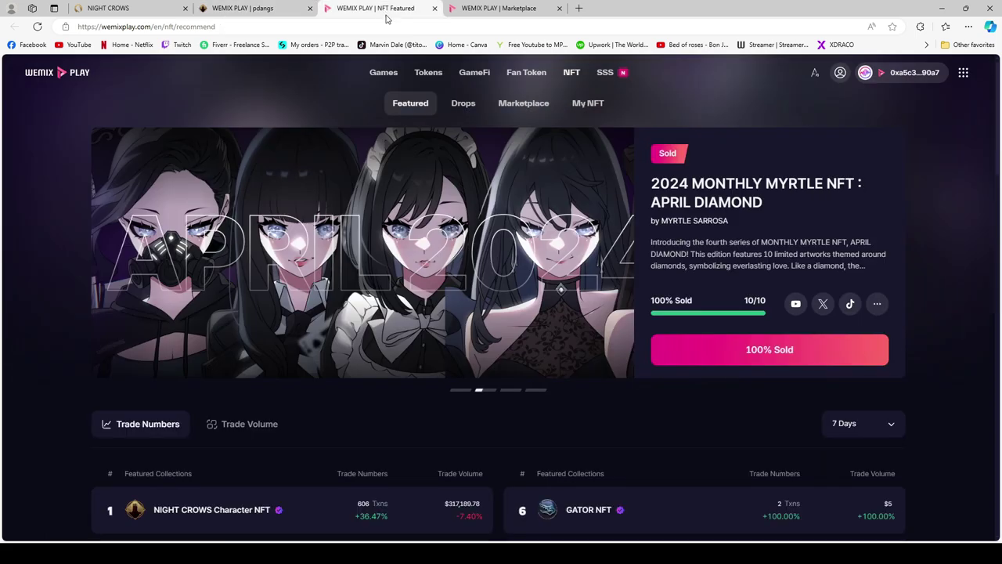
{"action": "left_click", "coordinate": [586, 105]}
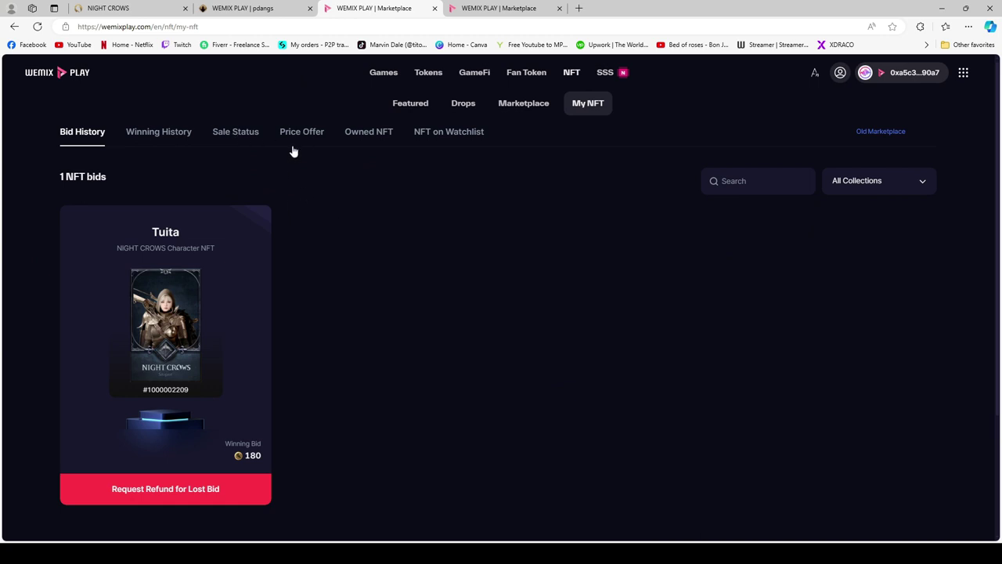
{"action": "left_click", "coordinate": [362, 134]}
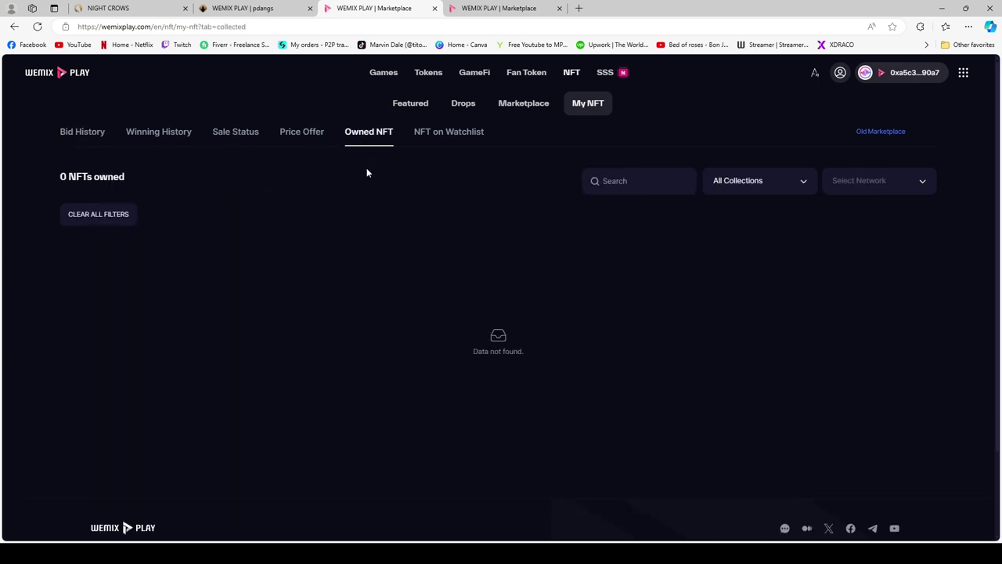
{"action": "scroll", "coordinate": [375, 177], "scroll_direction": "down", "scroll_amount": 2}
{"action": "scroll", "coordinate": [399, 212], "scroll_direction": "up", "scroll_amount": 2}
{"action": "scroll", "coordinate": [461, 347], "scroll_direction": "down", "scroll_amount": 2}
{"action": "scroll", "coordinate": [439, 338], "scroll_direction": "up", "scroll_amount": 2}
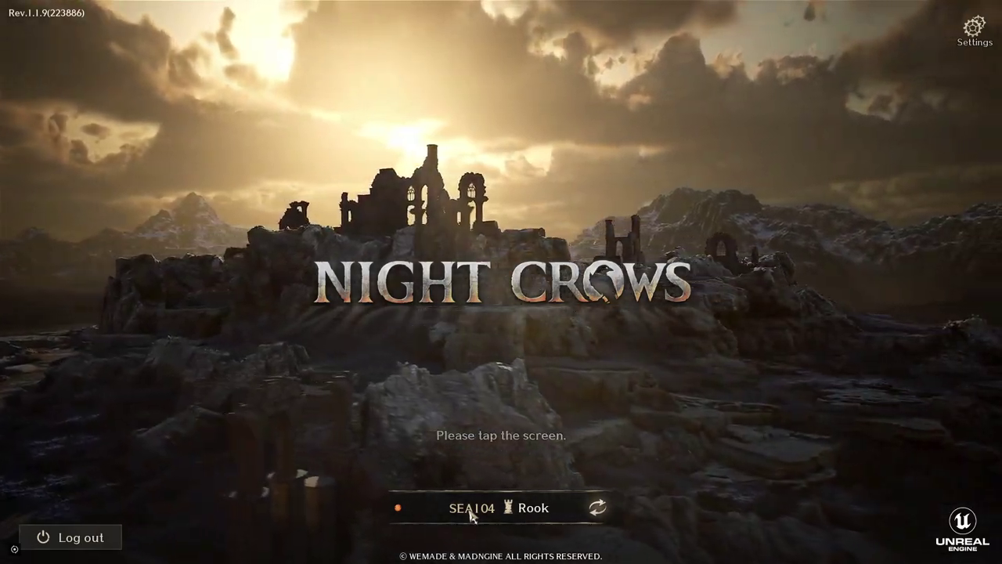
- Switch to the Night Crows game, view the server list's characters, and check the Import NFT list from character selection
{"action": "left_click", "coordinate": [471, 511]}
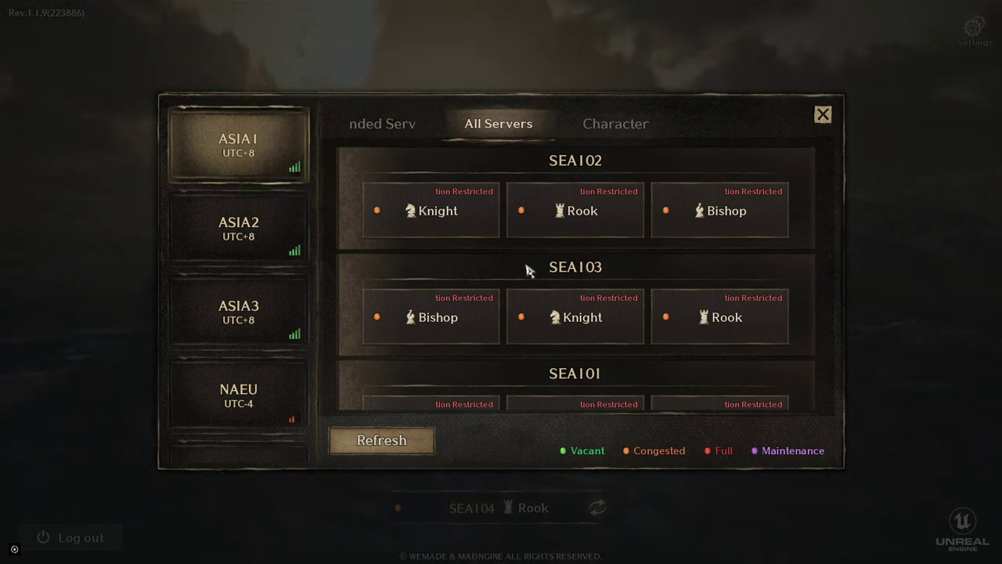
{"action": "left_click", "coordinate": [604, 127]}
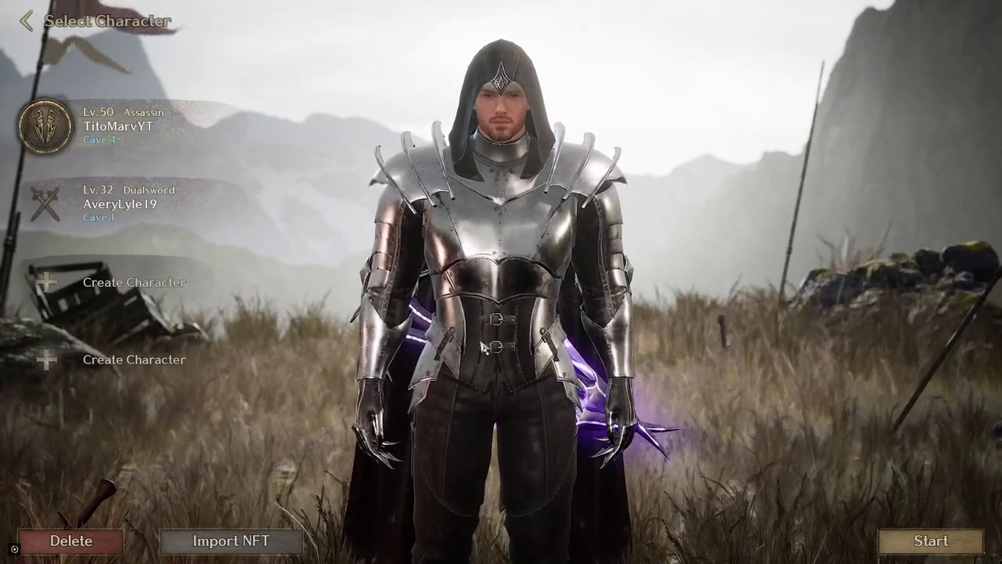
{"action": "left_click", "coordinate": [237, 543]}
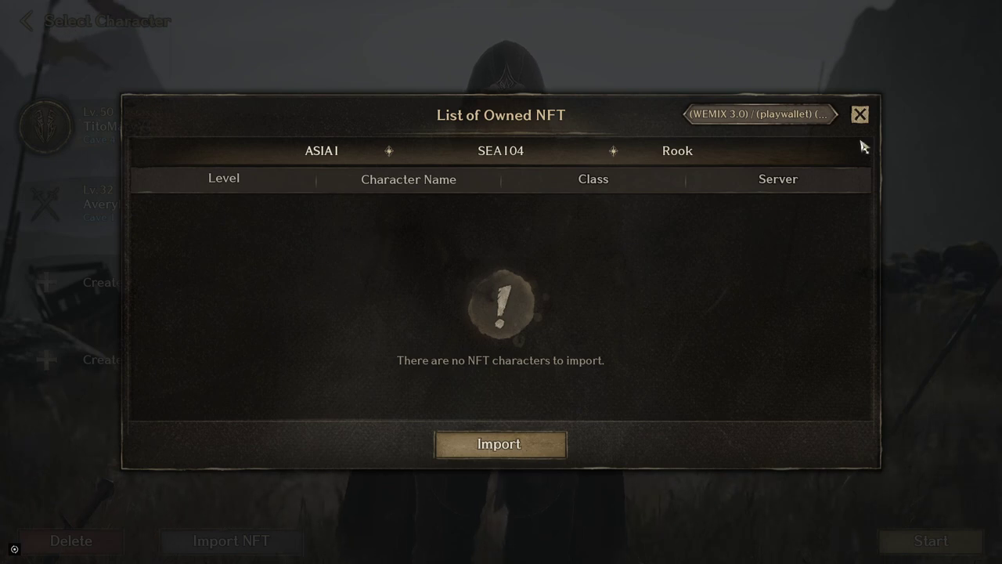
{"action": "left_click", "coordinate": [860, 114]}
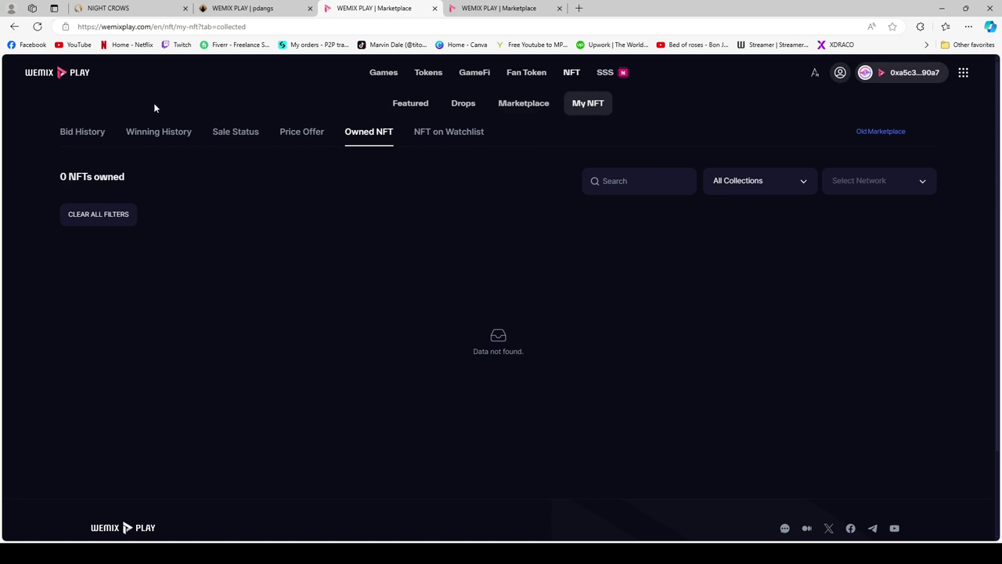
- Switch back to WEMIX PLAY in the browser and view the Bid History under My NFT
{"action": "left_click", "coordinate": [85, 134]}
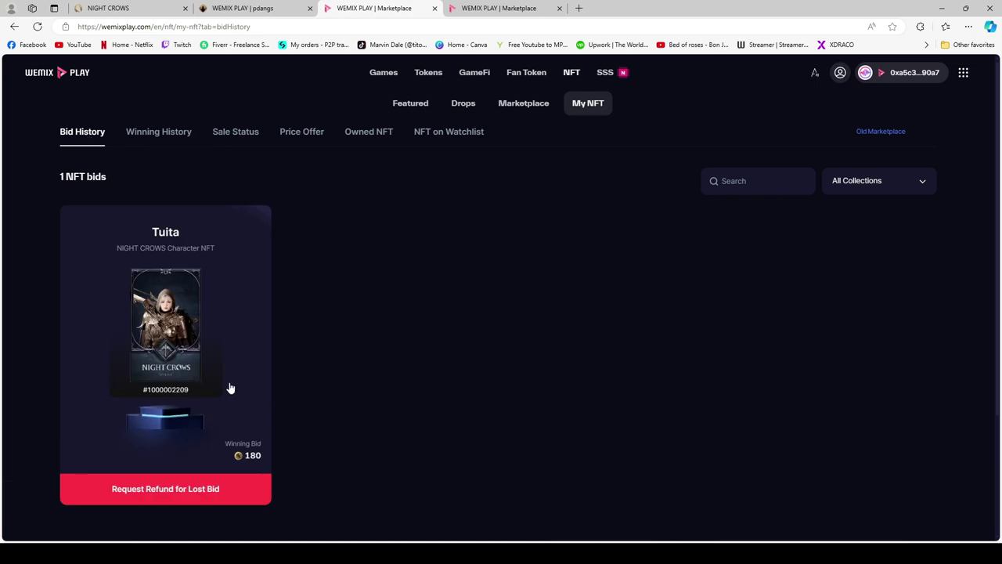
{"action": "scroll", "coordinate": [271, 392], "scroll_direction": "down", "scroll_amount": 1}
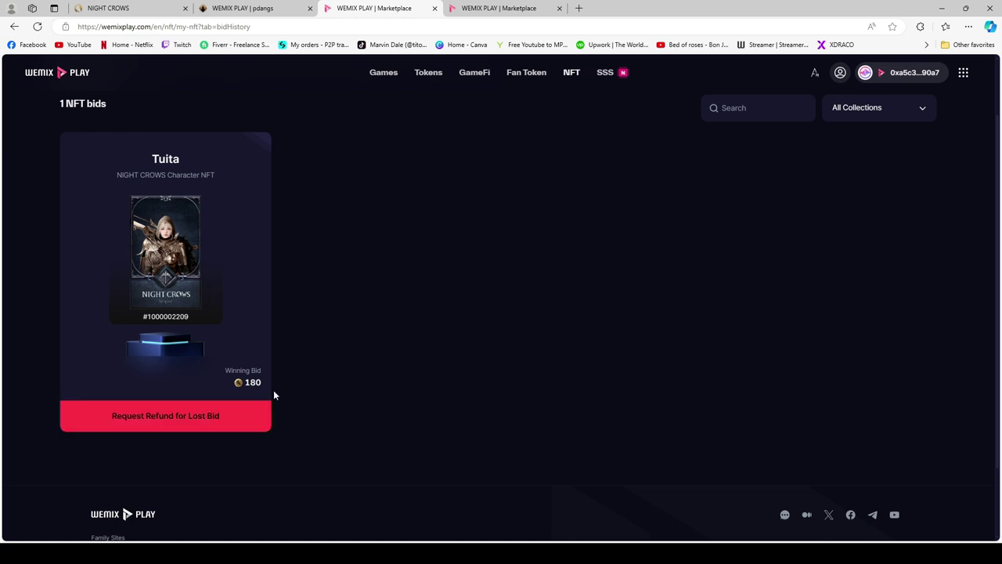
{"action": "mouse_move", "coordinate": [249, 385]}
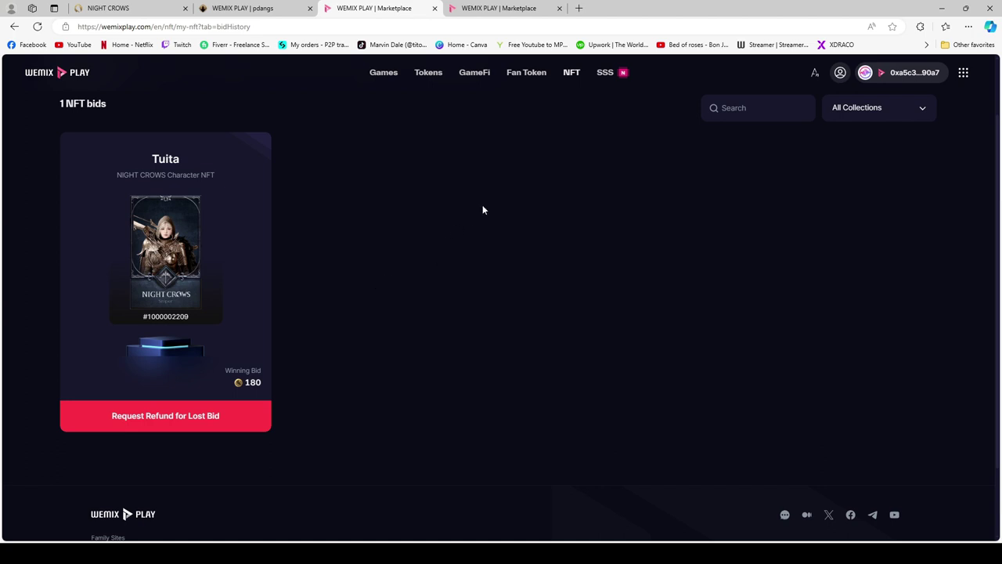
- Reopen My NFT from the NFT section's featured page and review the listed Tuita bid
{"action": "left_click", "coordinate": [571, 76]}
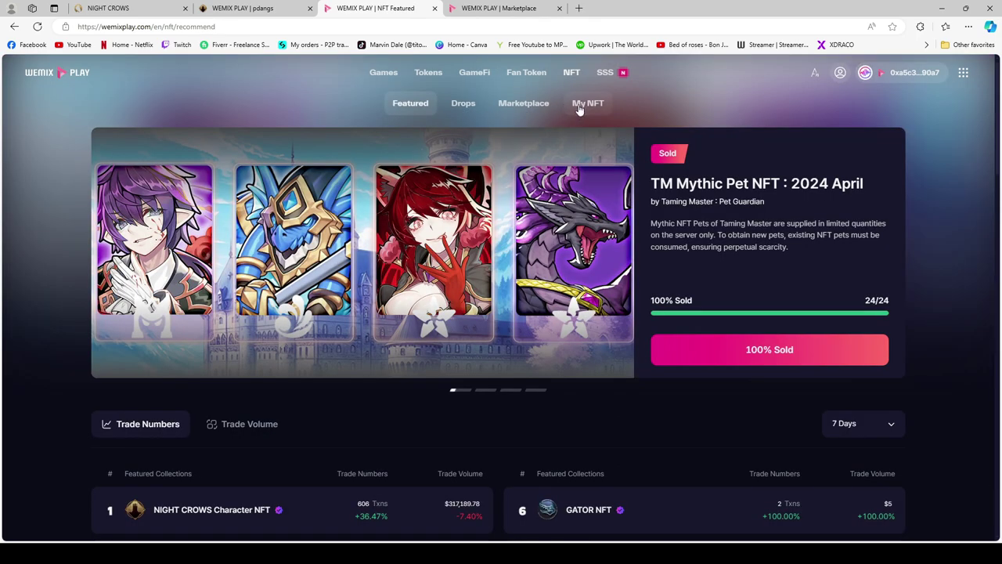
{"action": "left_click", "coordinate": [579, 108]}
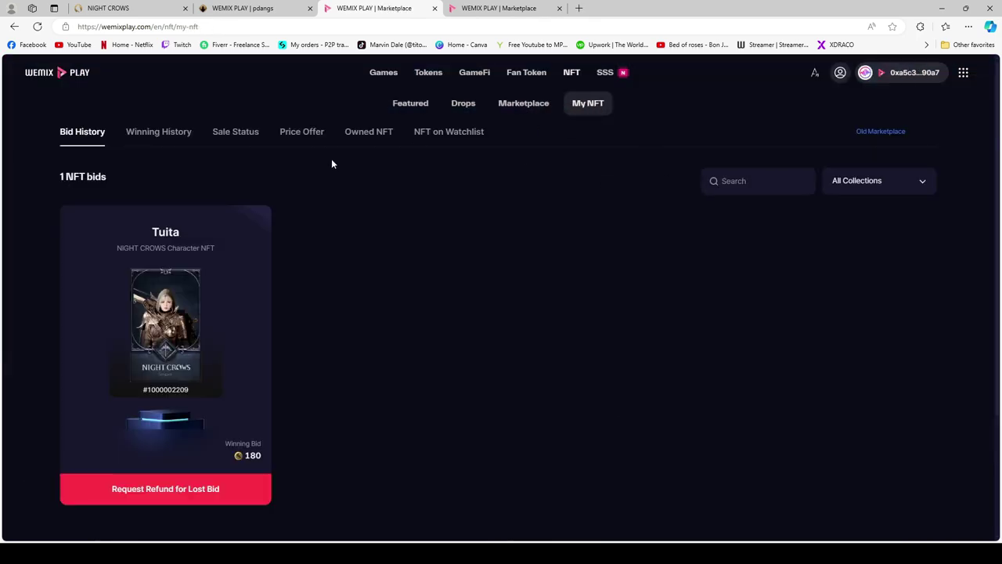
{"action": "scroll", "coordinate": [321, 451], "scroll_direction": "down", "scroll_amount": 1}
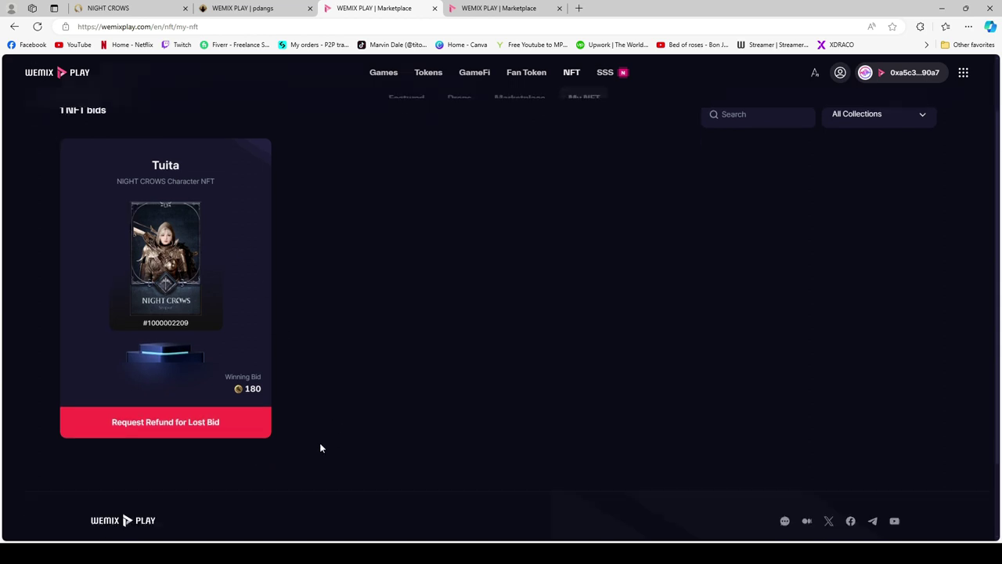
{"action": "scroll", "coordinate": [321, 411], "scroll_direction": "up", "scroll_amount": 1}
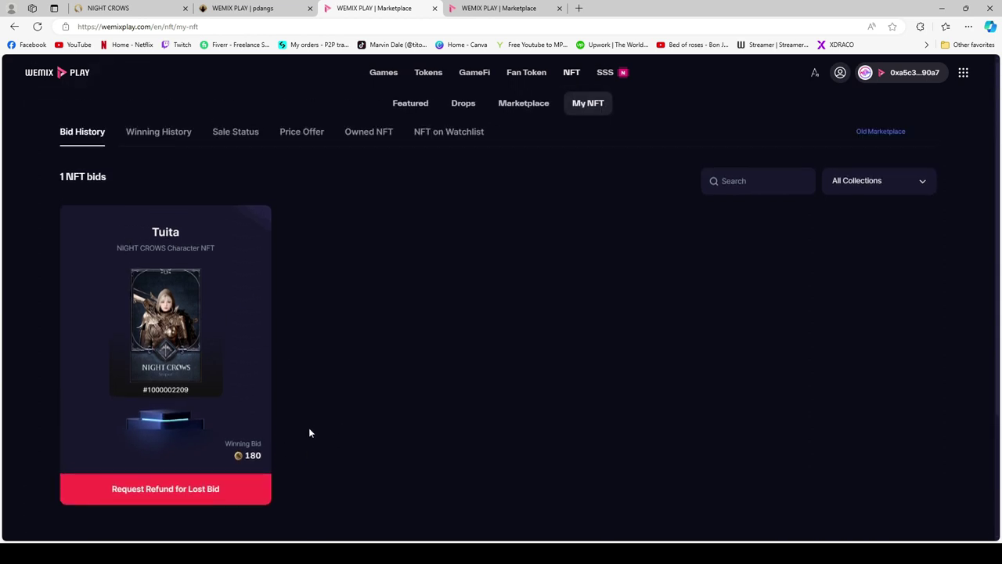
- Request and confirm the 60 CROW refund for the lost bid on the Tuita NFT
{"action": "scroll", "coordinate": [308, 415], "scroll_direction": "down", "scroll_amount": 1}
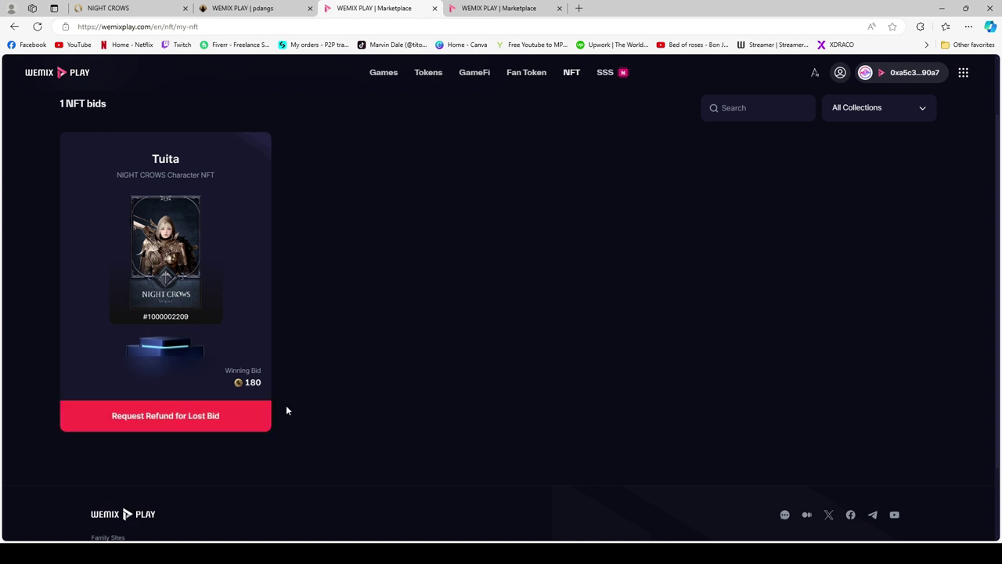
{"action": "left_click", "coordinate": [224, 416]}
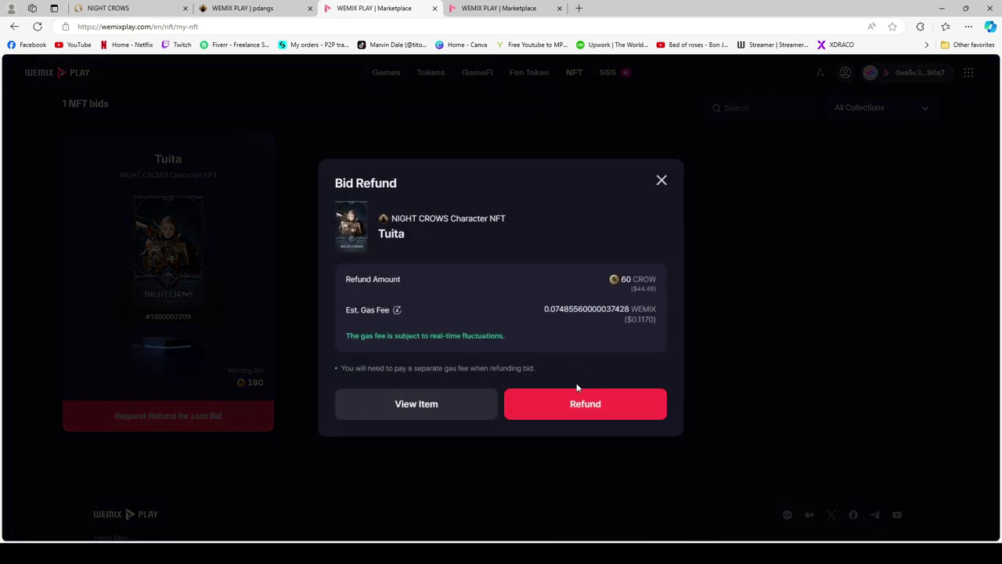
{"action": "left_click", "coordinate": [559, 411]}
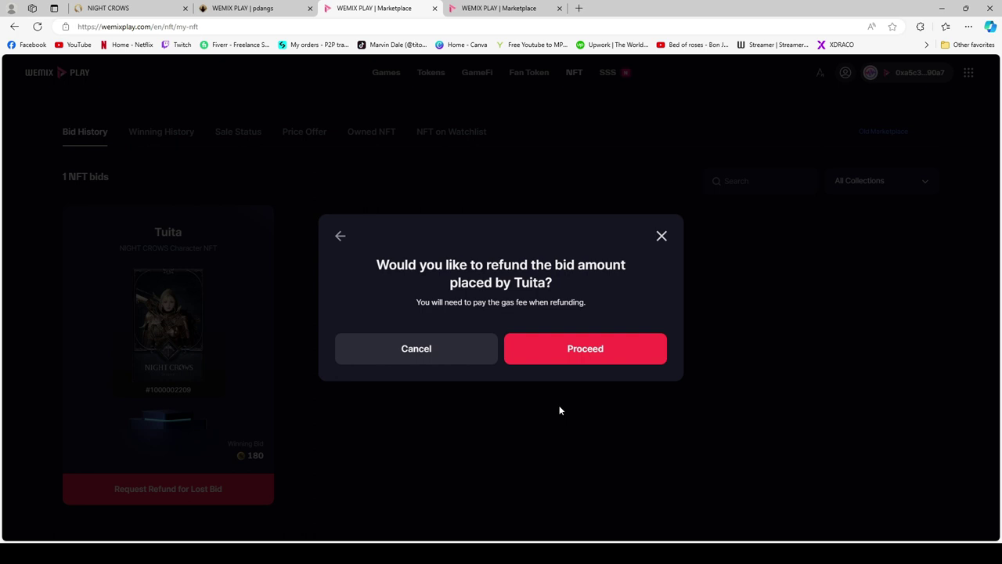
{"action": "left_click", "coordinate": [570, 348]}
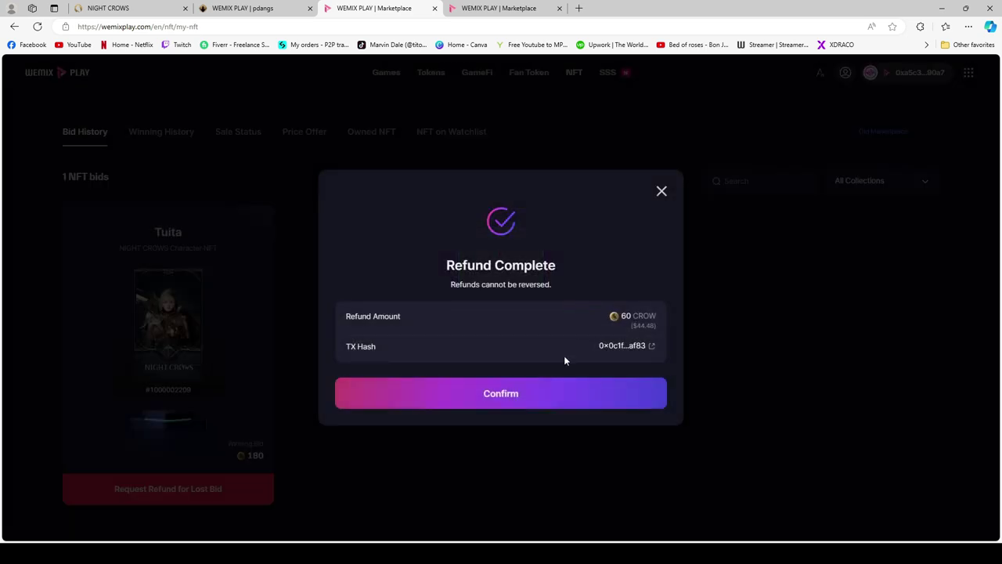
{"action": "left_click", "coordinate": [508, 398]}
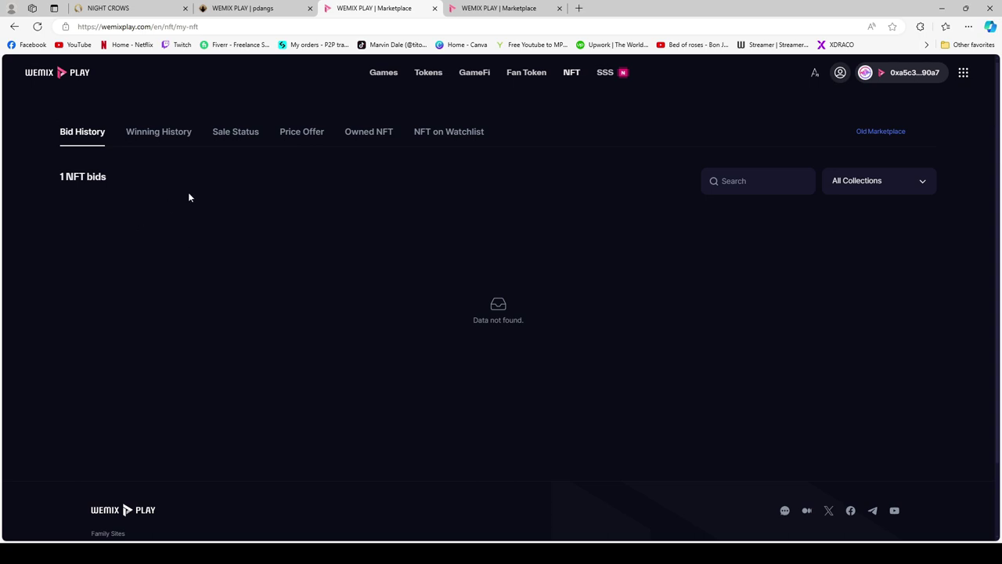
- Refresh the bid history page and check the connected wallet's WEMIX and CROW balances
{"action": "left_click", "coordinate": [37, 26]}
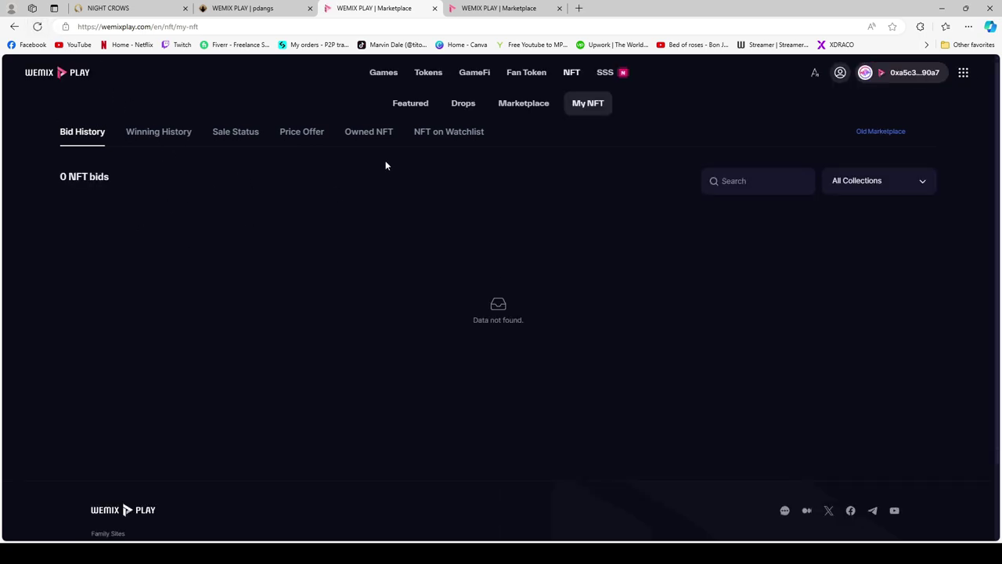
{"action": "left_click", "coordinate": [866, 73]}
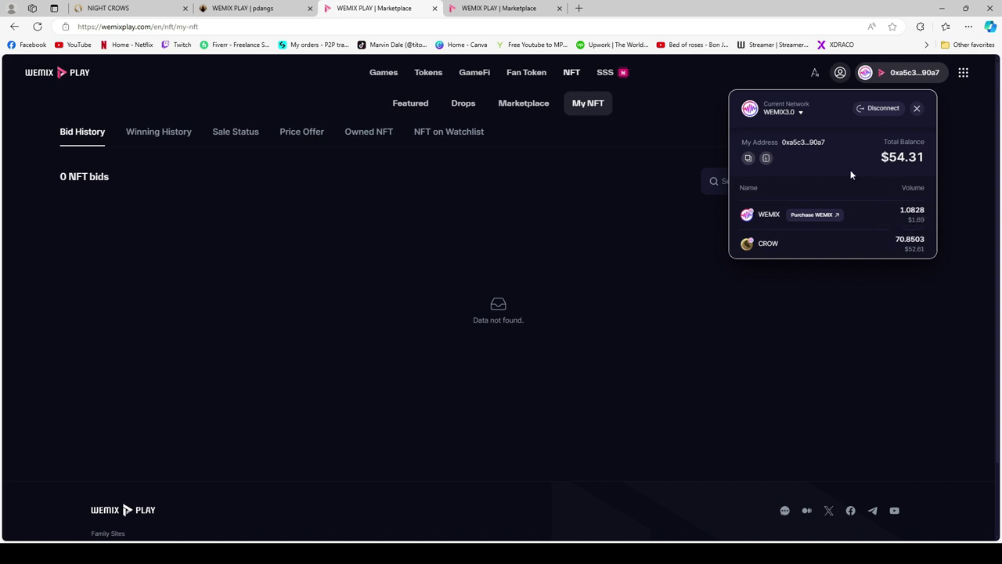
{"action": "left_click", "coordinate": [694, 98]}
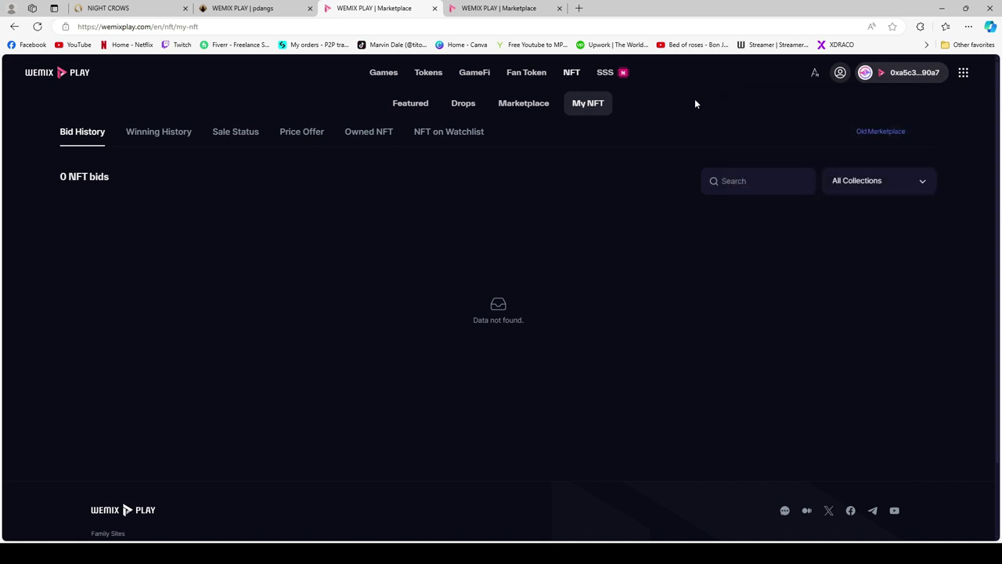